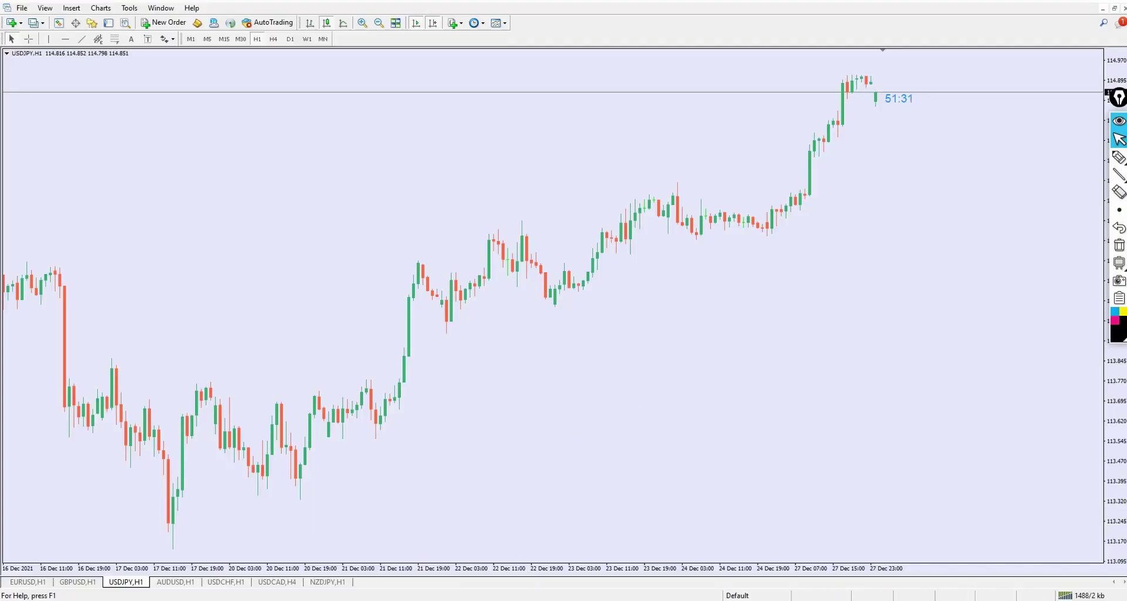
# Step: Open Folder 4 from the desktop and select the WPR Arrows Indicator folder in it
pyautogui.press('super+d')
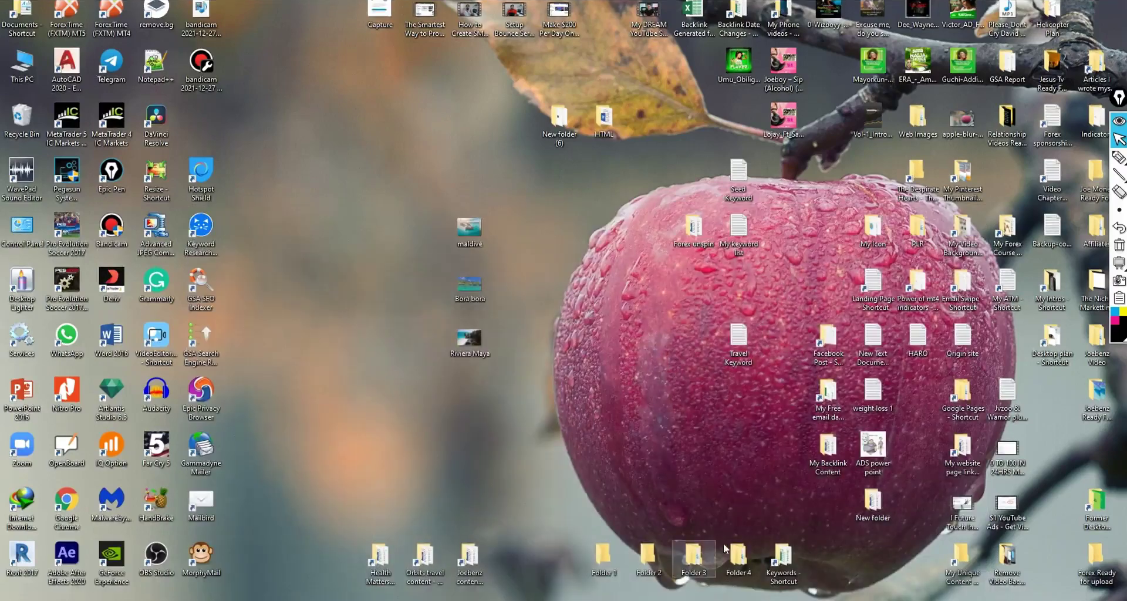
pyautogui.click(734, 560)
pyautogui.doubleClick(734, 560)
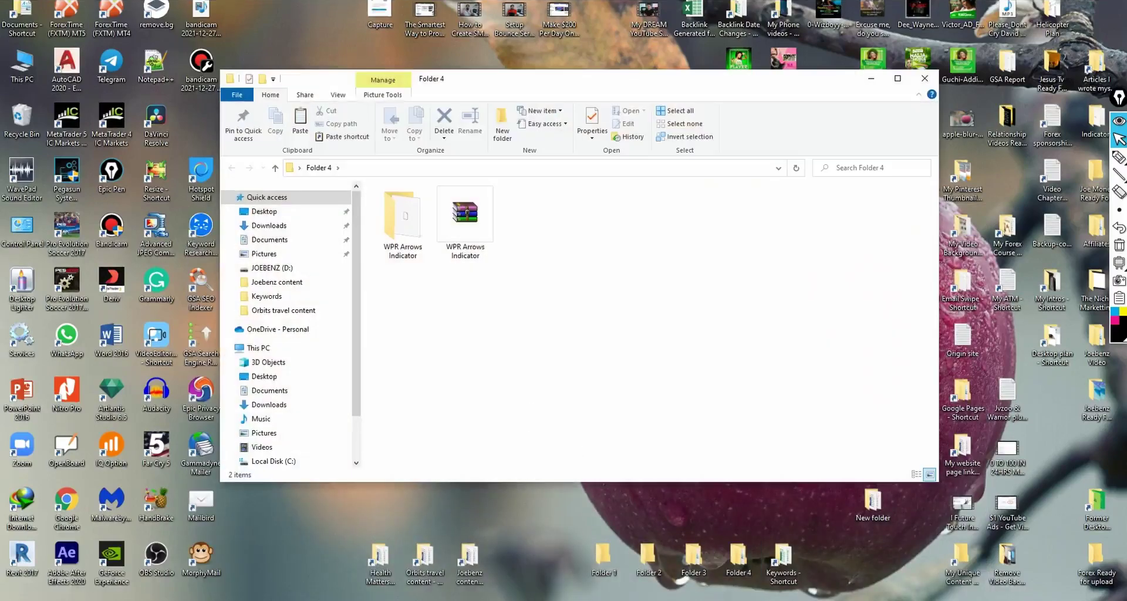
pyautogui.hotkey('alt', 'Tab')
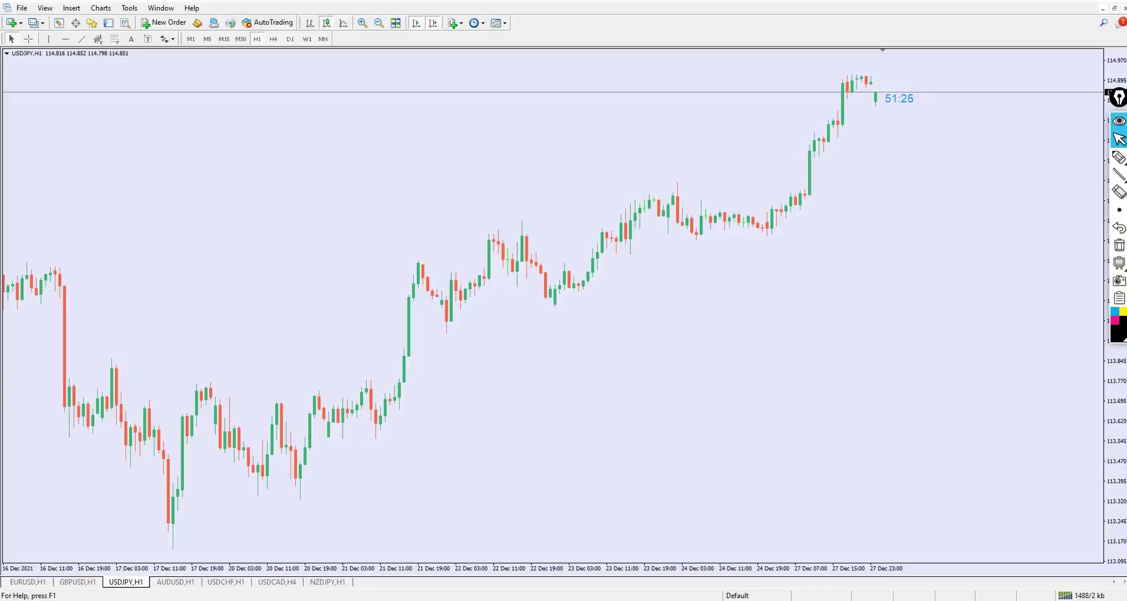
pyautogui.hotkey('alt', 'Tab')
pyautogui.click(397, 220)
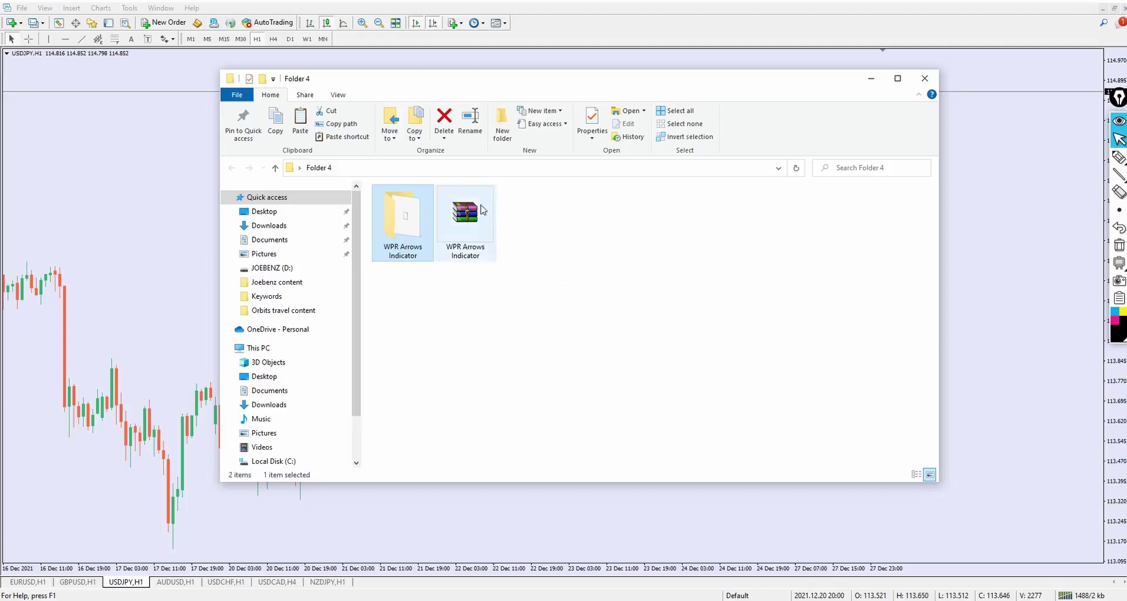
# Step: Extract the WPR Arrows Indicator archive into Folder 4 and copy the extracted folder
pyautogui.click(495, 216)
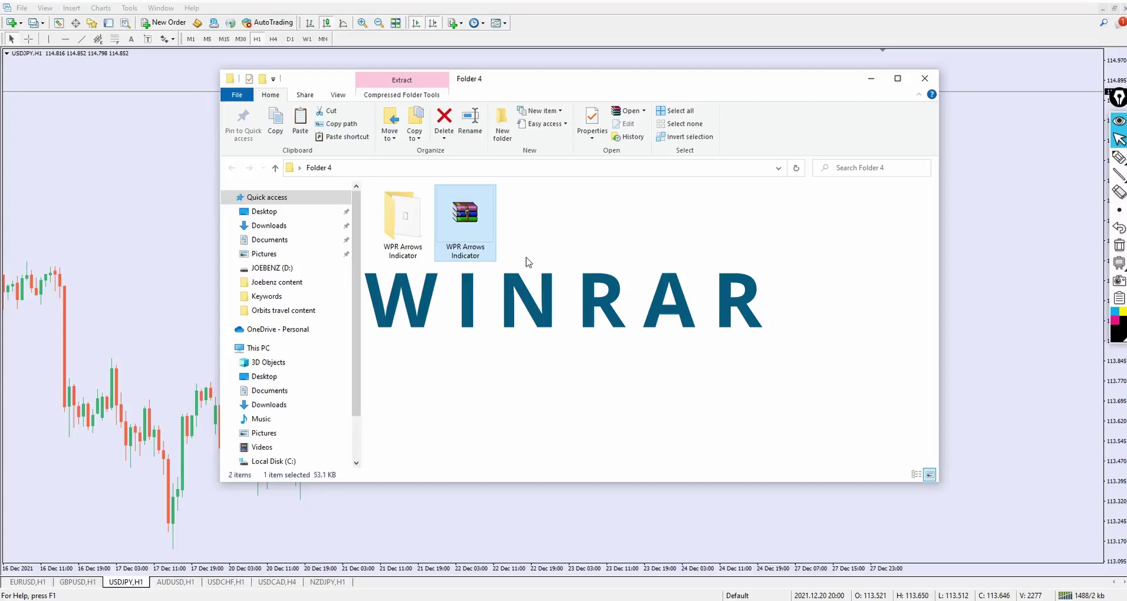
pyautogui.rightClick(471, 219)
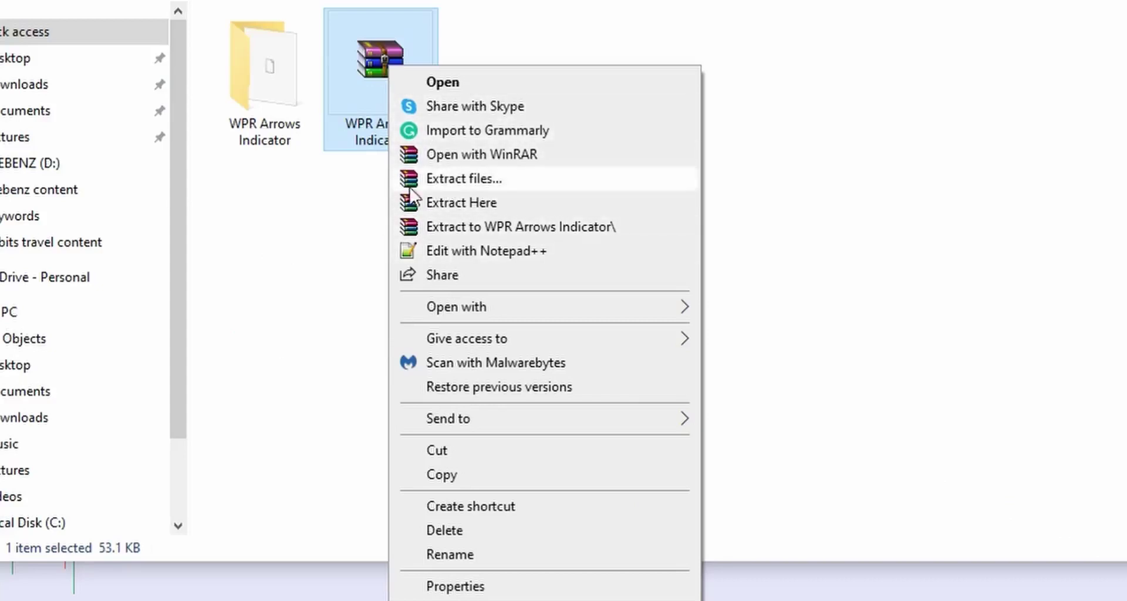
pyautogui.moveTo(470, 306)
pyautogui.click(461, 202)
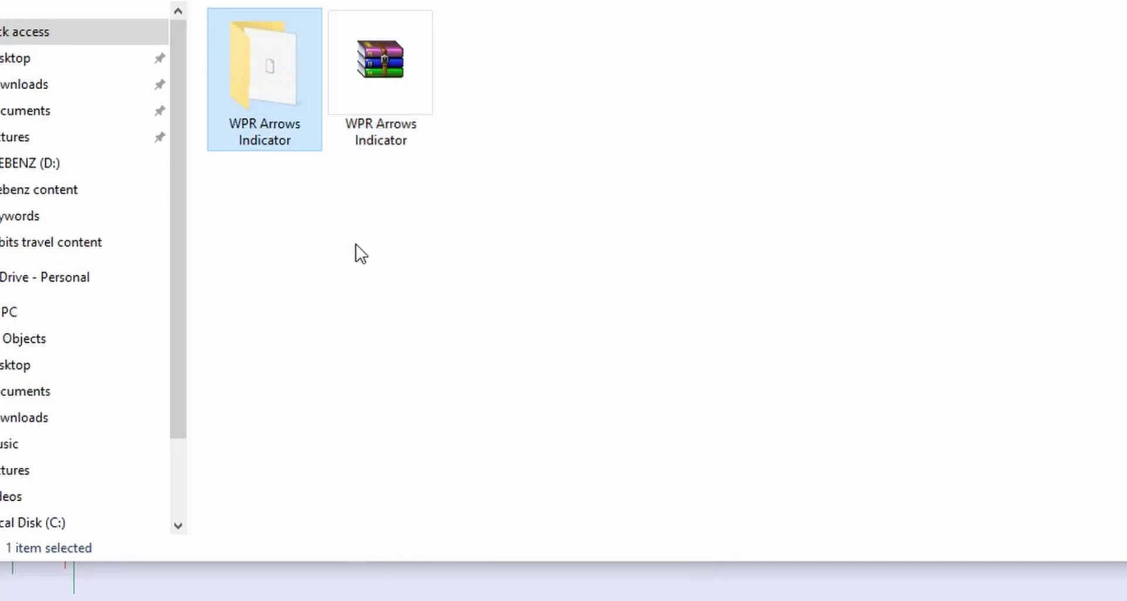
pyautogui.rightClick(267, 70)
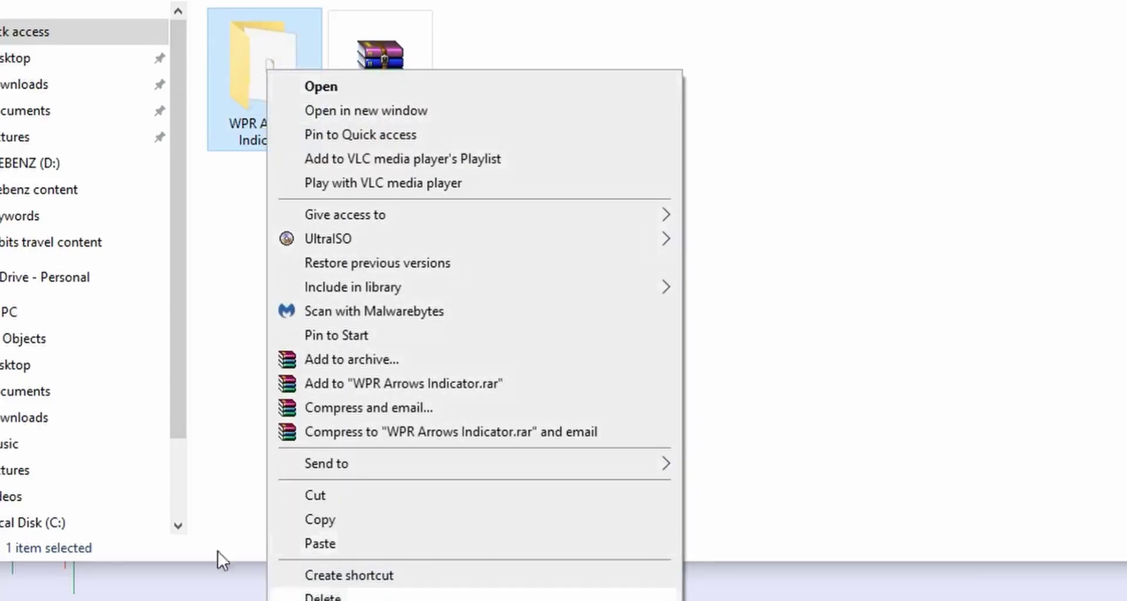
pyautogui.click(346, 519)
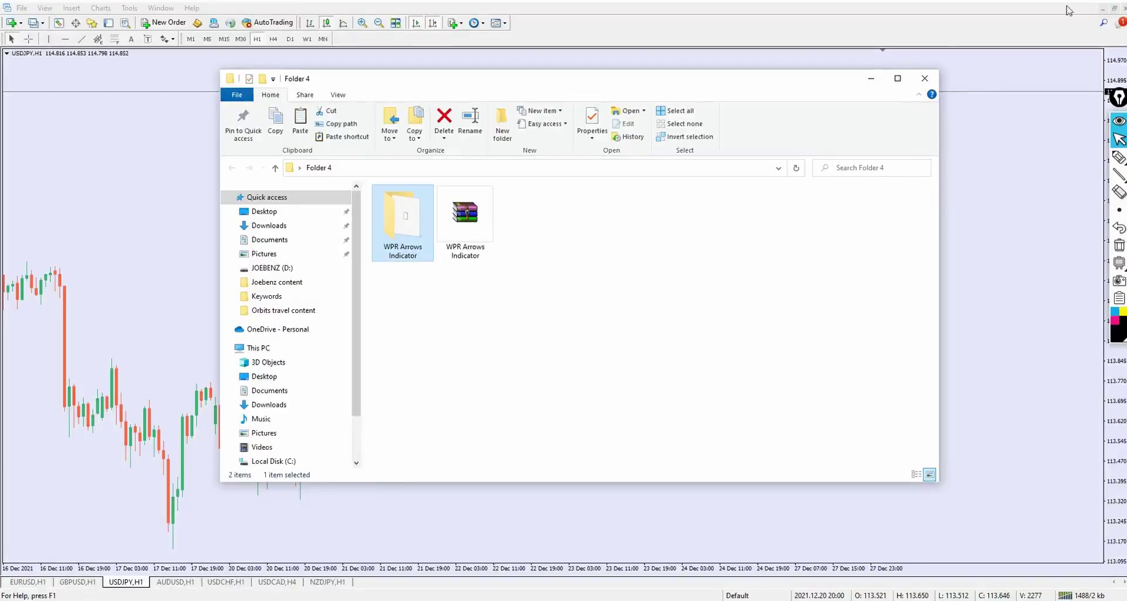
# Step: Open the MetaTrader data folder and paste the indicator folder into MQL4 > Indicators
pyautogui.click(871, 79)
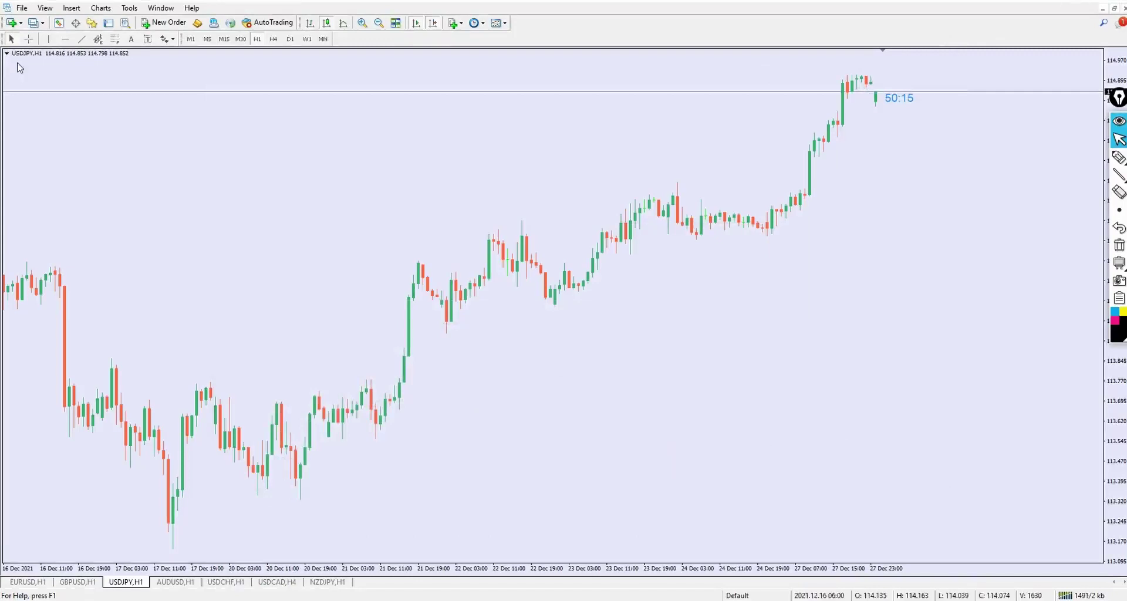
pyautogui.click(22, 8)
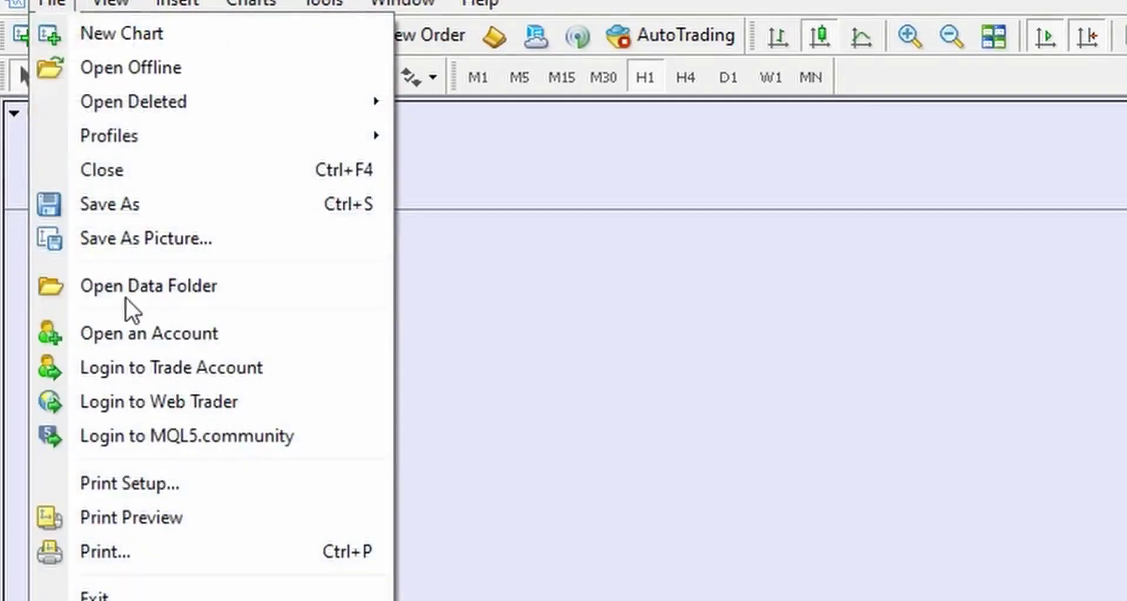
pyautogui.click(151, 290)
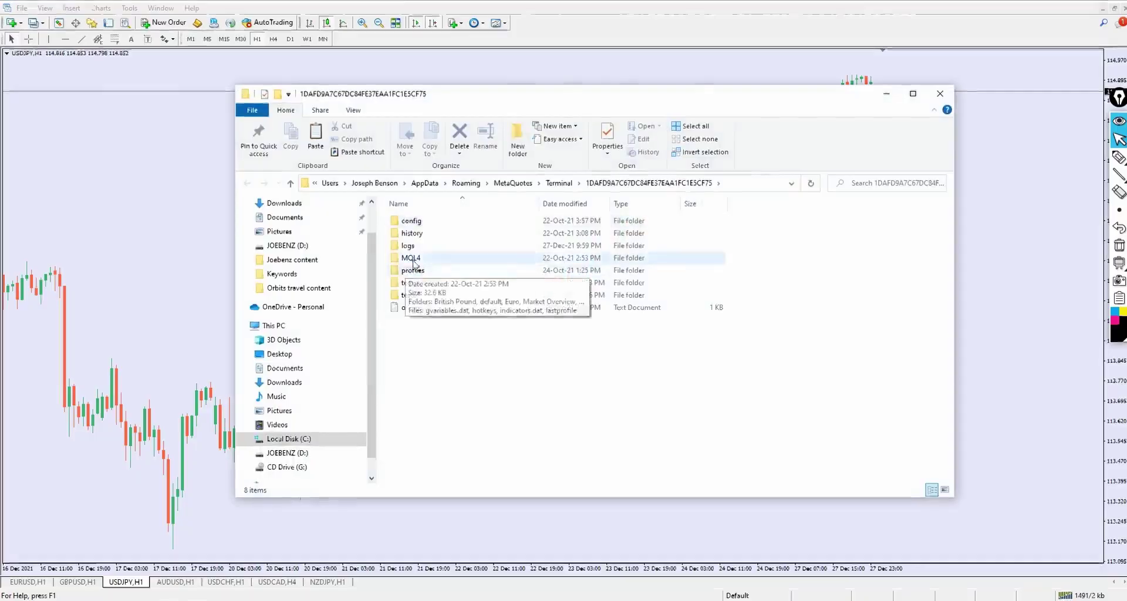
pyautogui.click(405, 262)
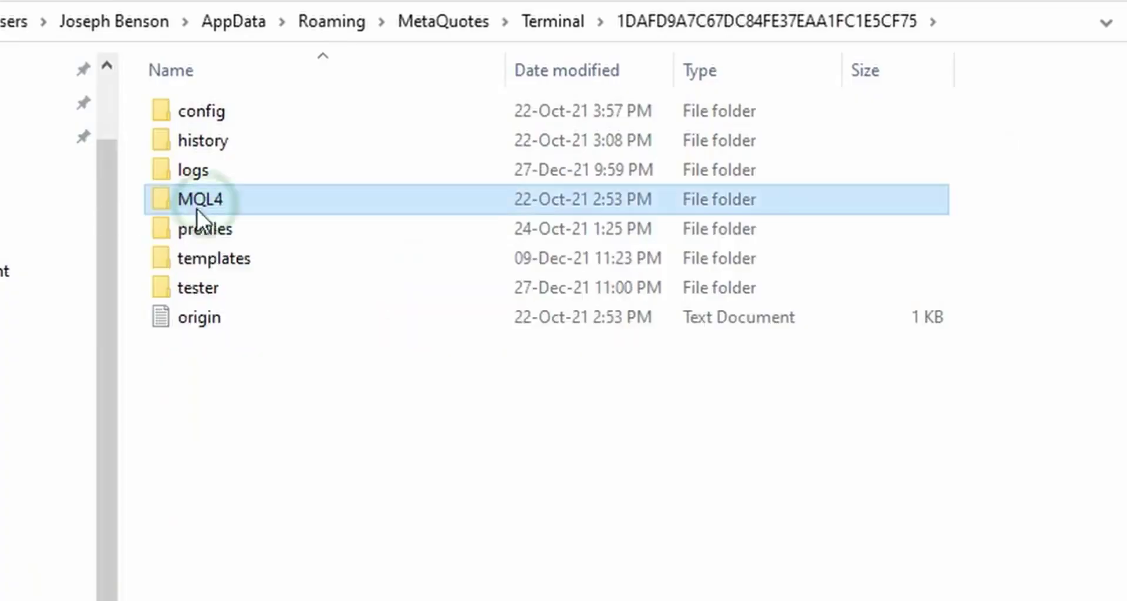
pyautogui.doubleClick(188, 202)
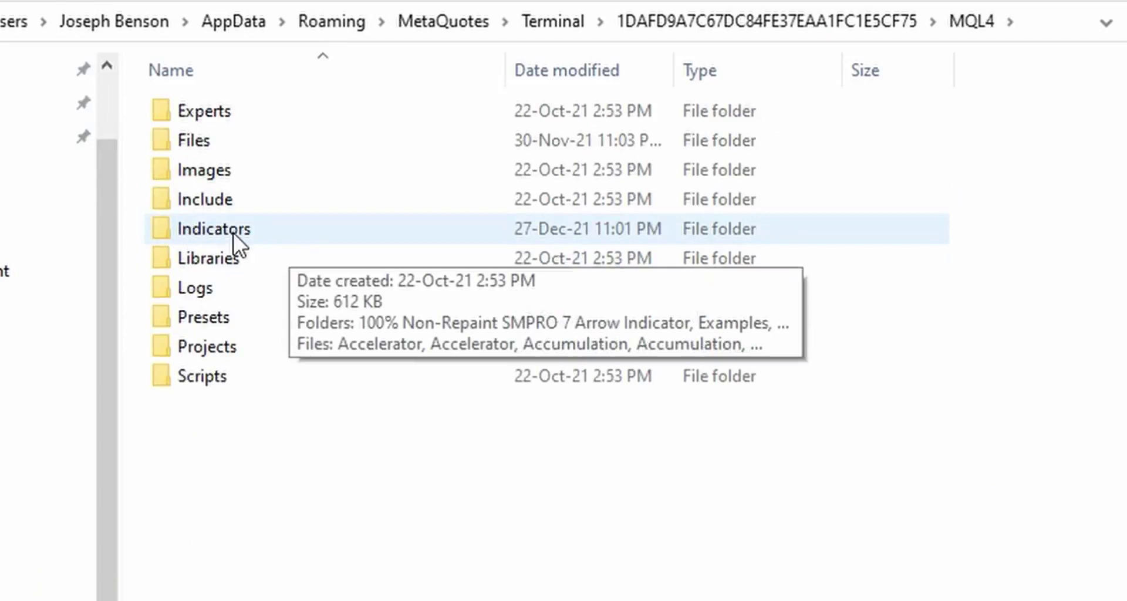
pyautogui.doubleClick(234, 233)
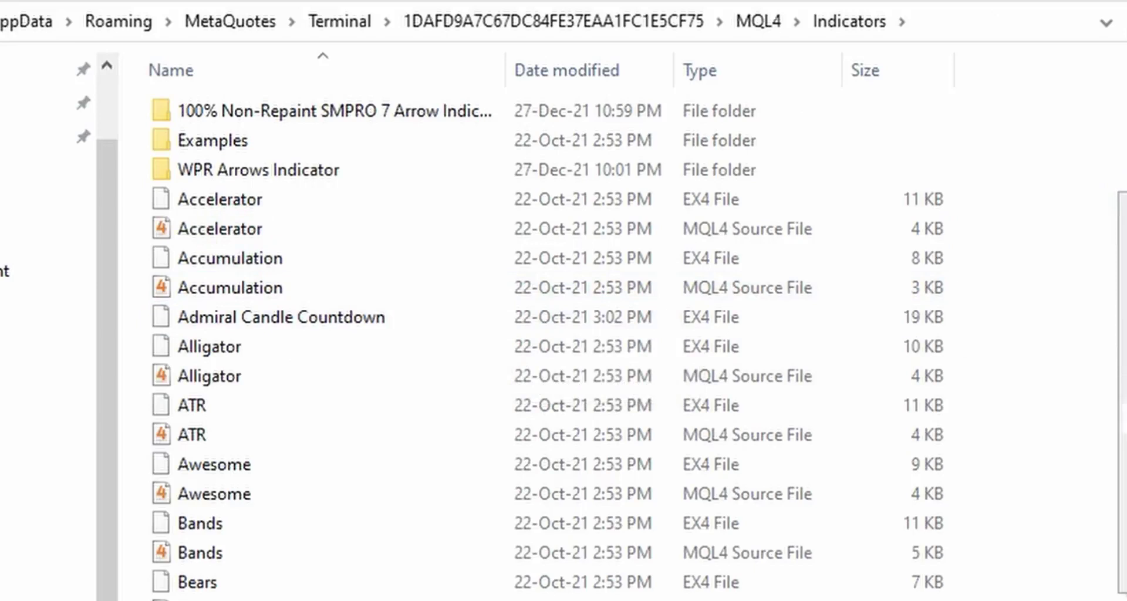
pyautogui.rightClick(403, 317)
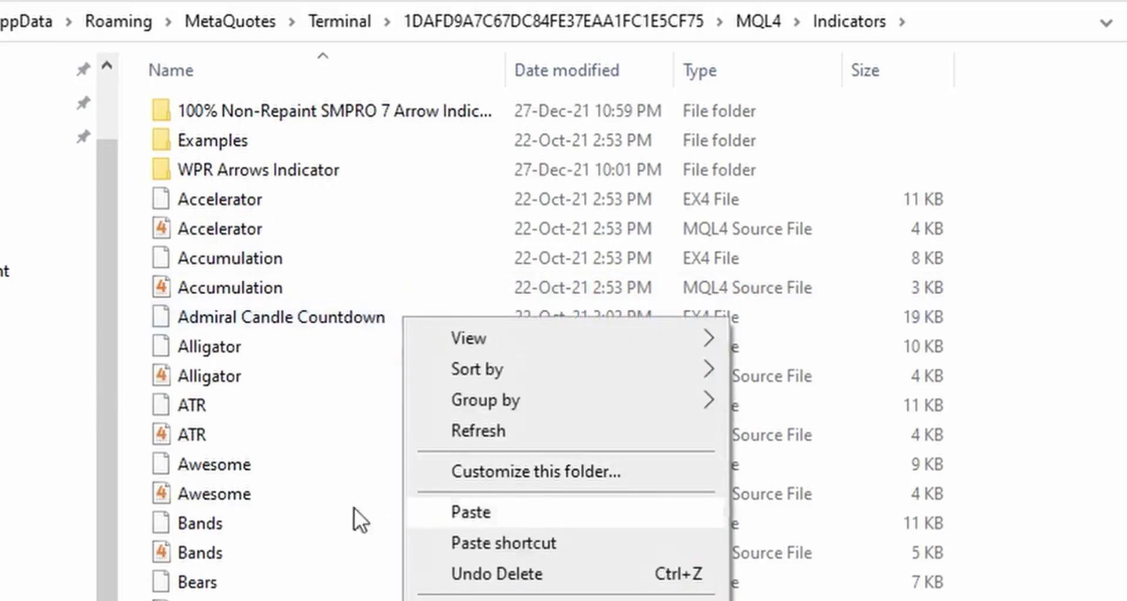
pyautogui.click(433, 511)
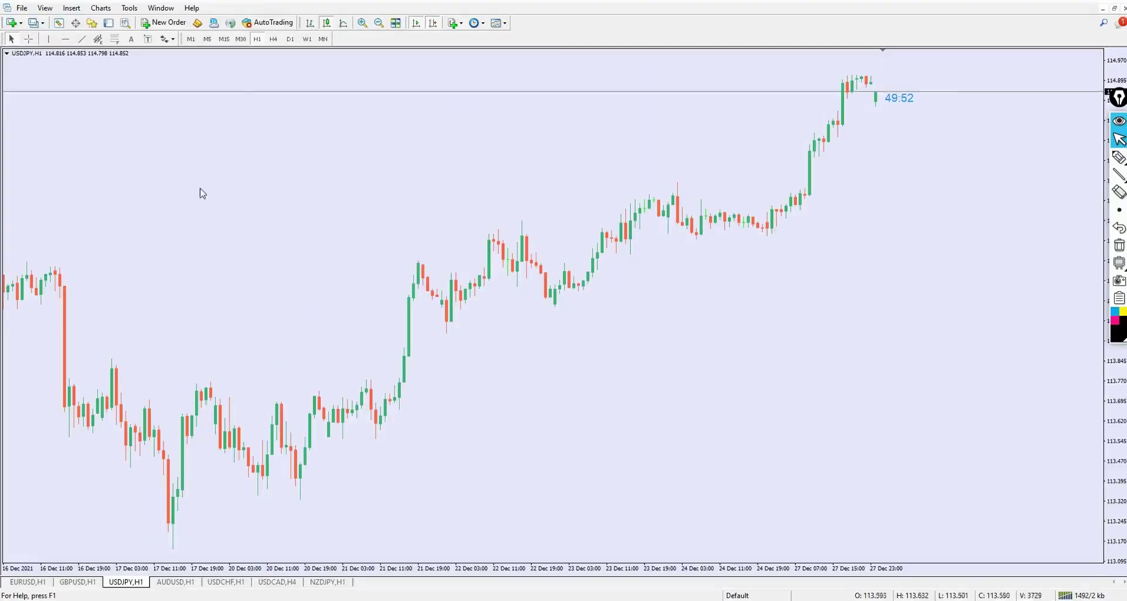
# Step: Refresh the USDJPY chart from its right-click menu
pyautogui.moveTo(200, 194)
pyautogui.mouseDown()
pyautogui.moveTo(516, 181)
pyautogui.moveTo(199, 184)
pyautogui.mouseUp()
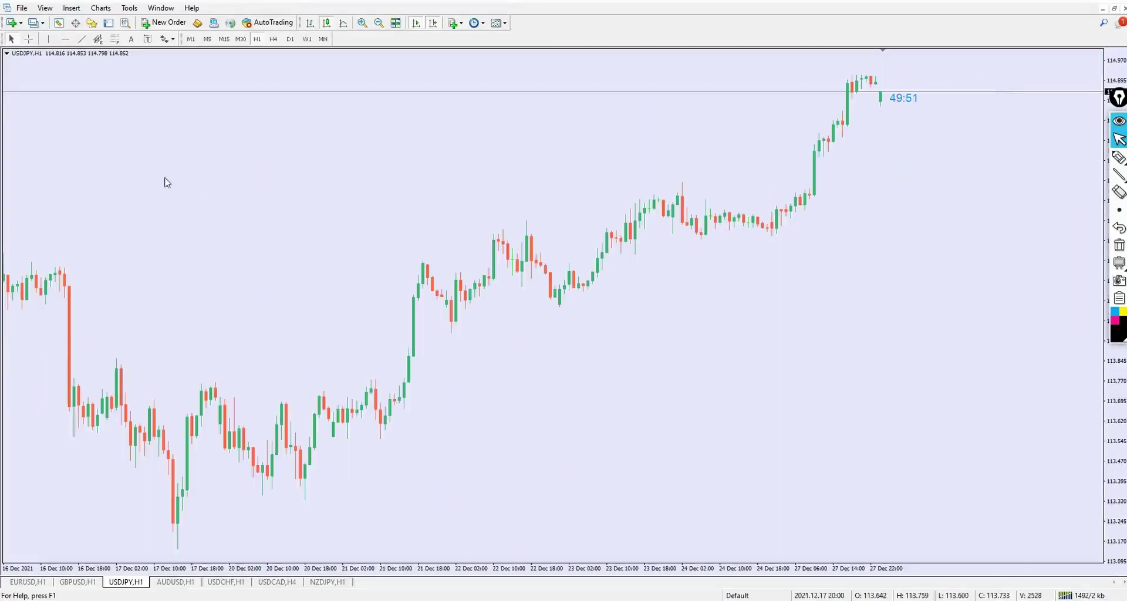
pyautogui.scroll(2, 223, 164)
pyautogui.scroll(-2, 194, 163)
pyautogui.rightClick(223, 102)
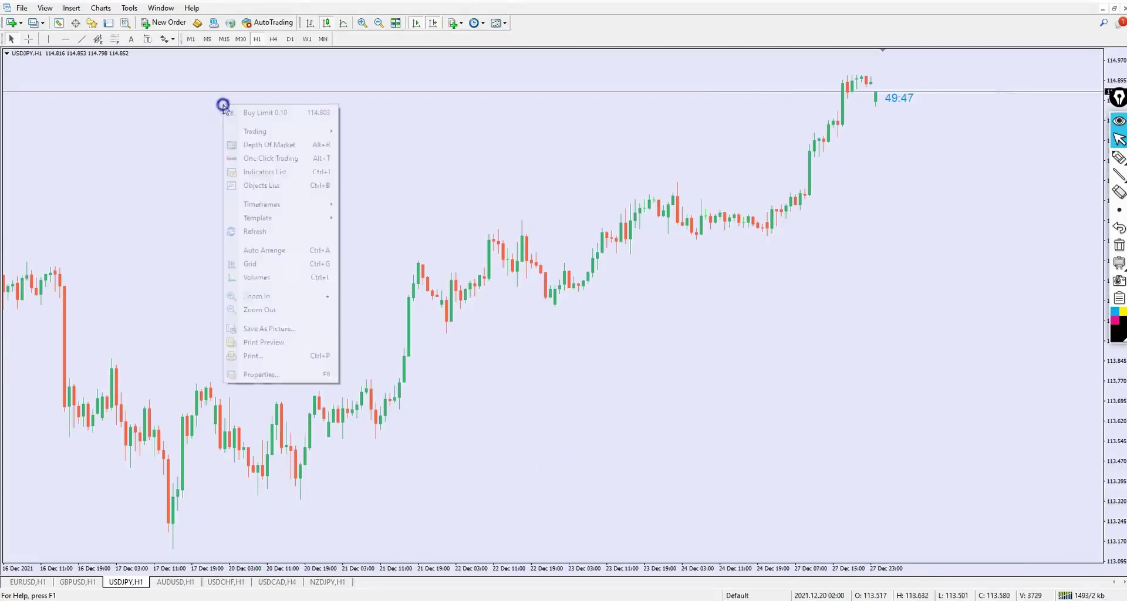
pyautogui.click(236, 231)
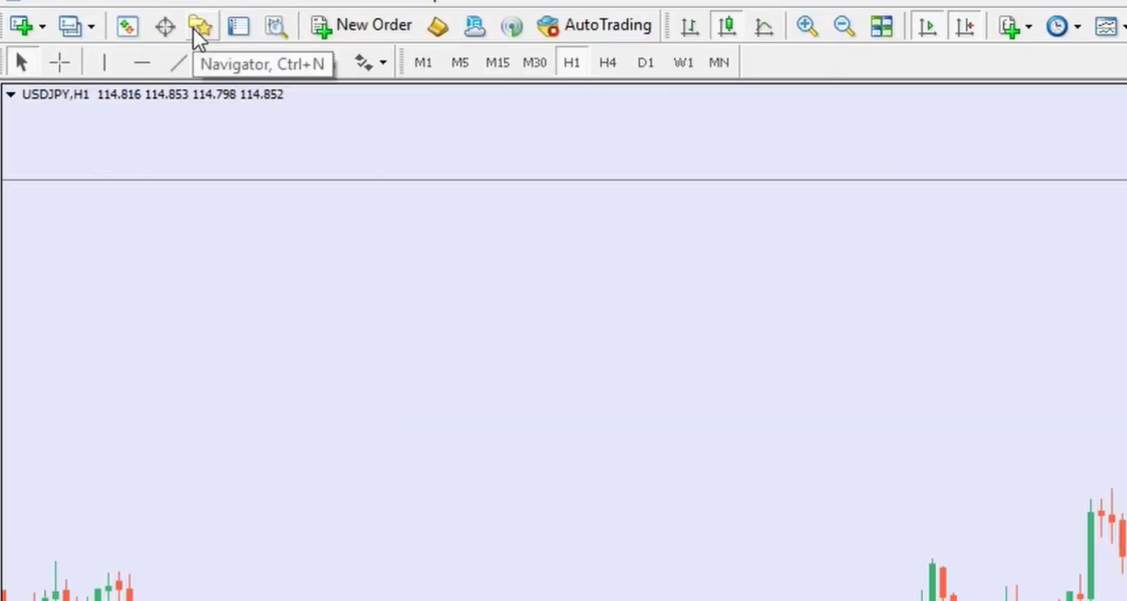
# Step: Refresh the Navigator's indicator list and select wpr-arrows-indicator under WPR Arrows Indicator
pyautogui.click(194, 30)
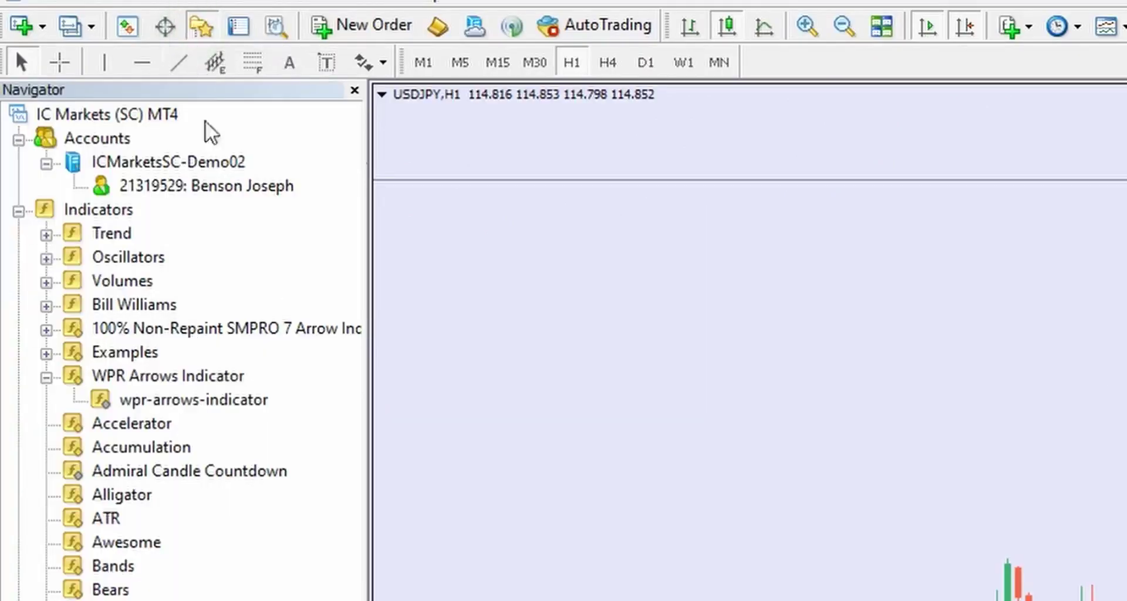
pyautogui.rightClick(284, 523)
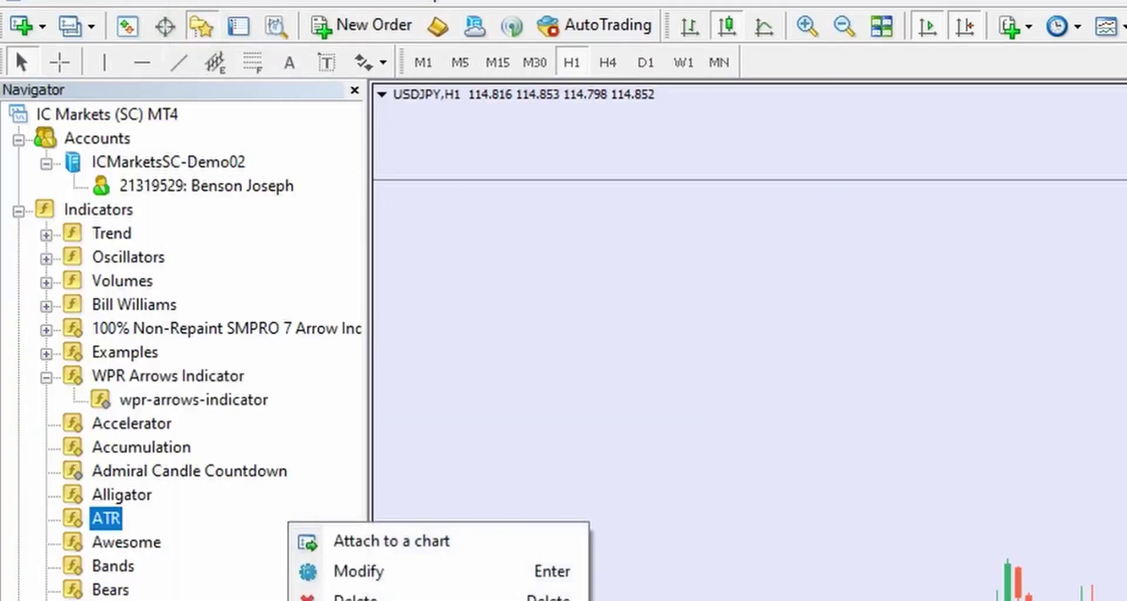
pyautogui.click(350, 537)
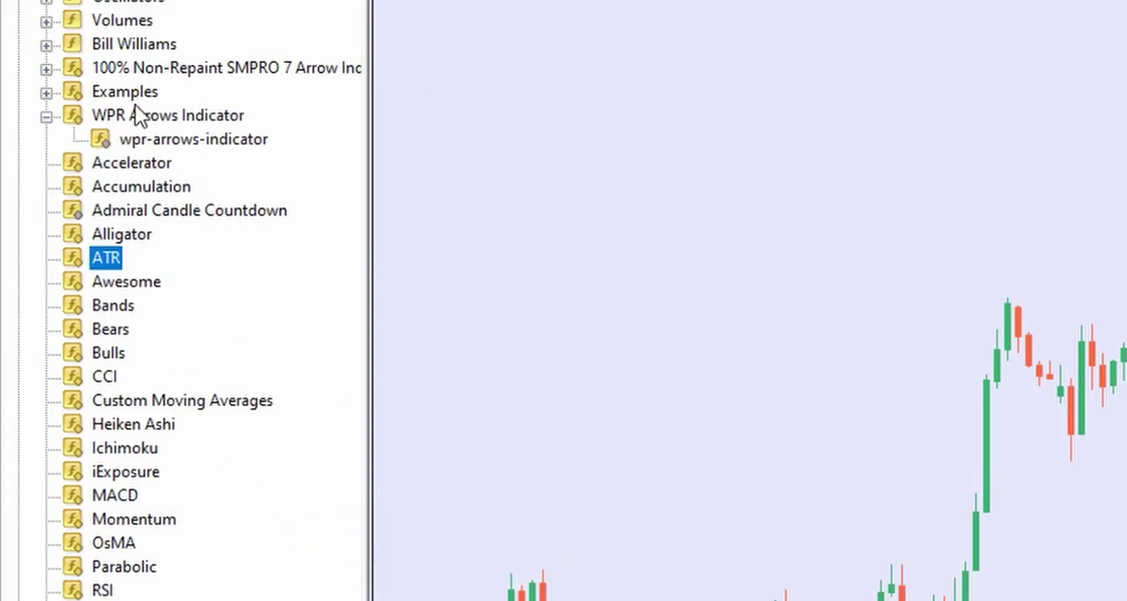
pyautogui.click(95, 117)
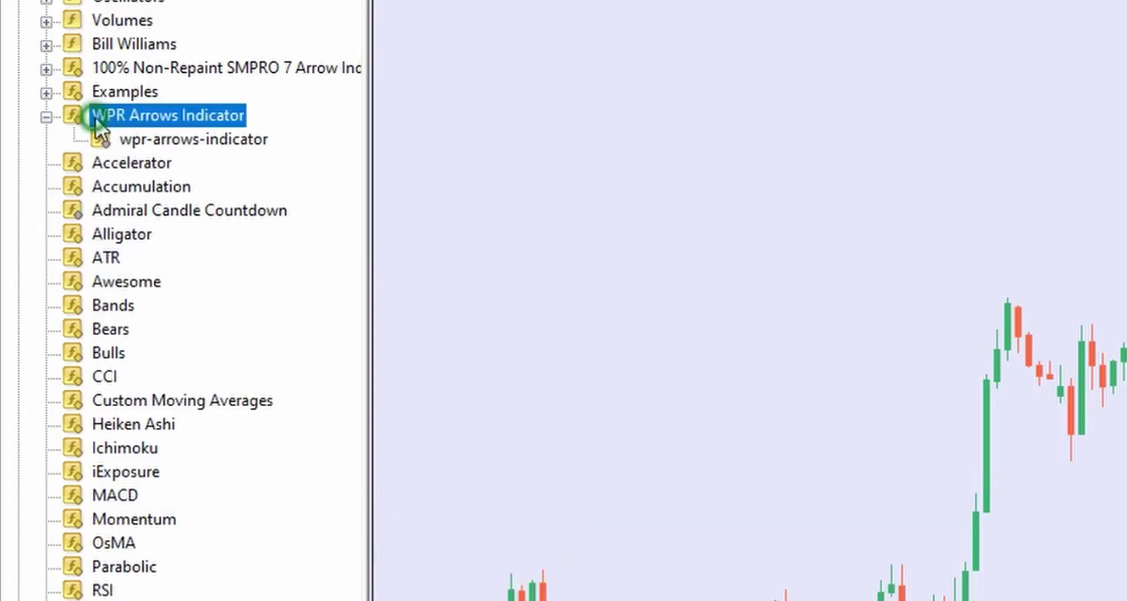
pyautogui.click(45, 116)
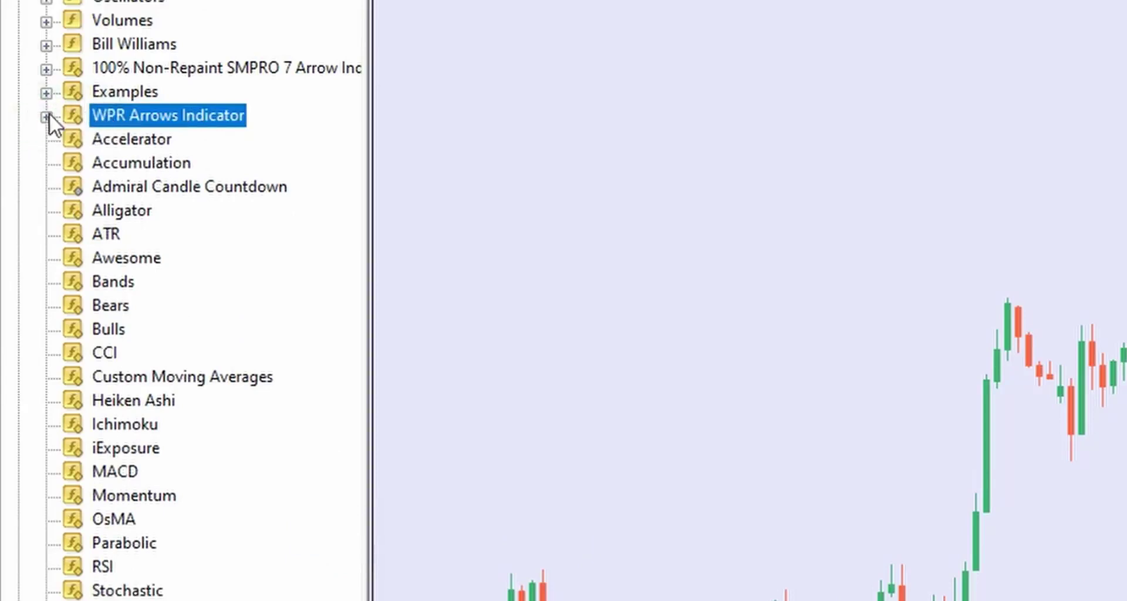
pyautogui.click(45, 117)
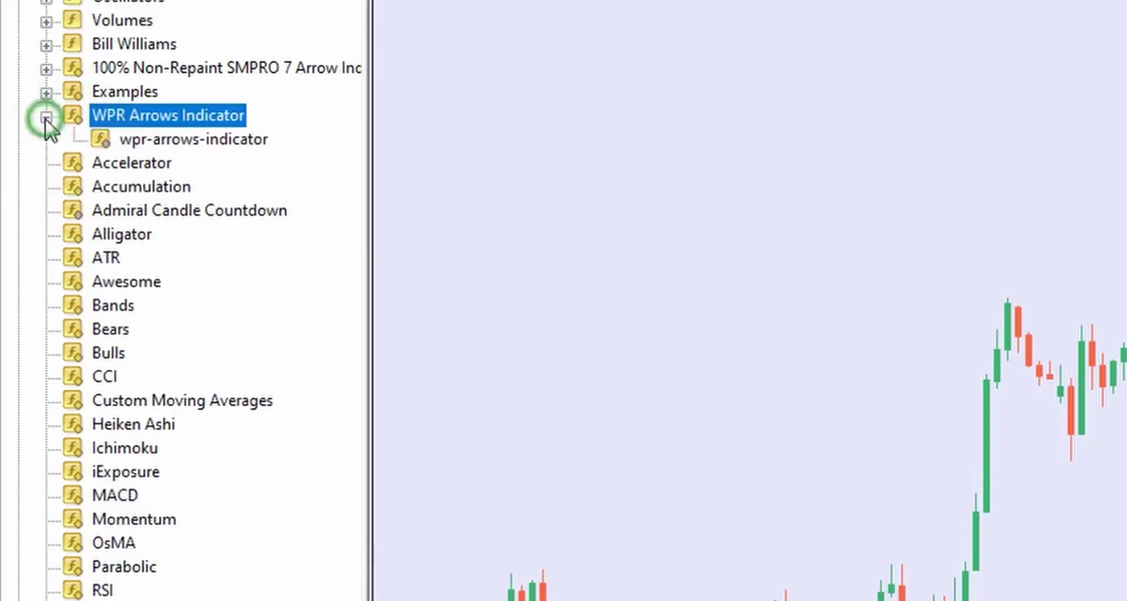
pyautogui.click(147, 142)
# Step: Drop wpr-arrows-indicator onto the USDJPY chart with DLL imports allowed, then pan to older bars
pyautogui.moveTo(125, 142); pyautogui.dragTo(1004, 135)
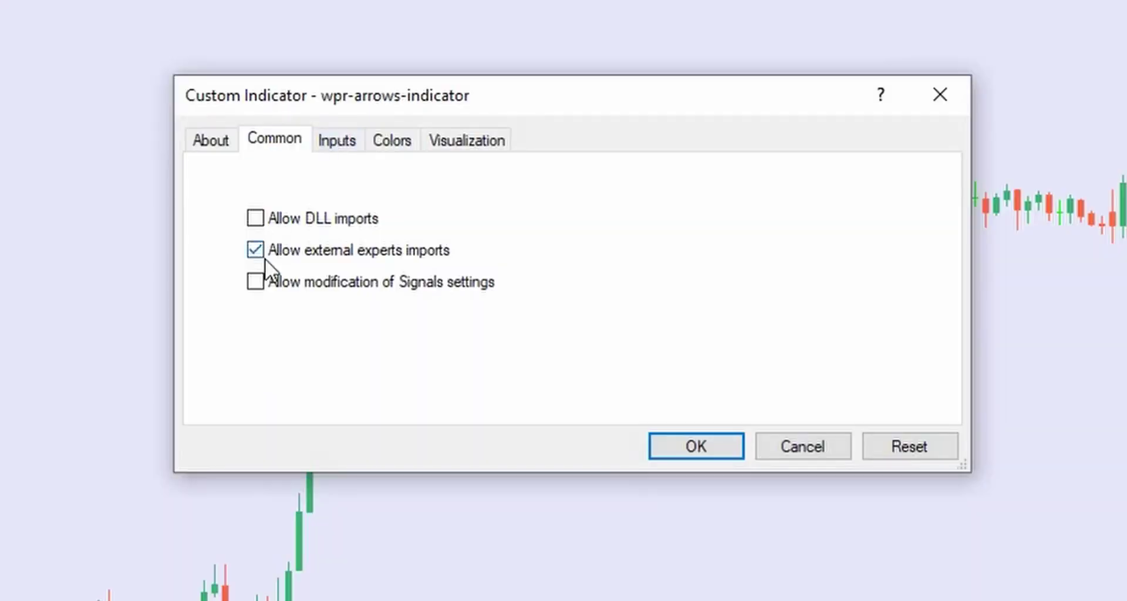
pyautogui.click(256, 218)
pyautogui.click(702, 452)
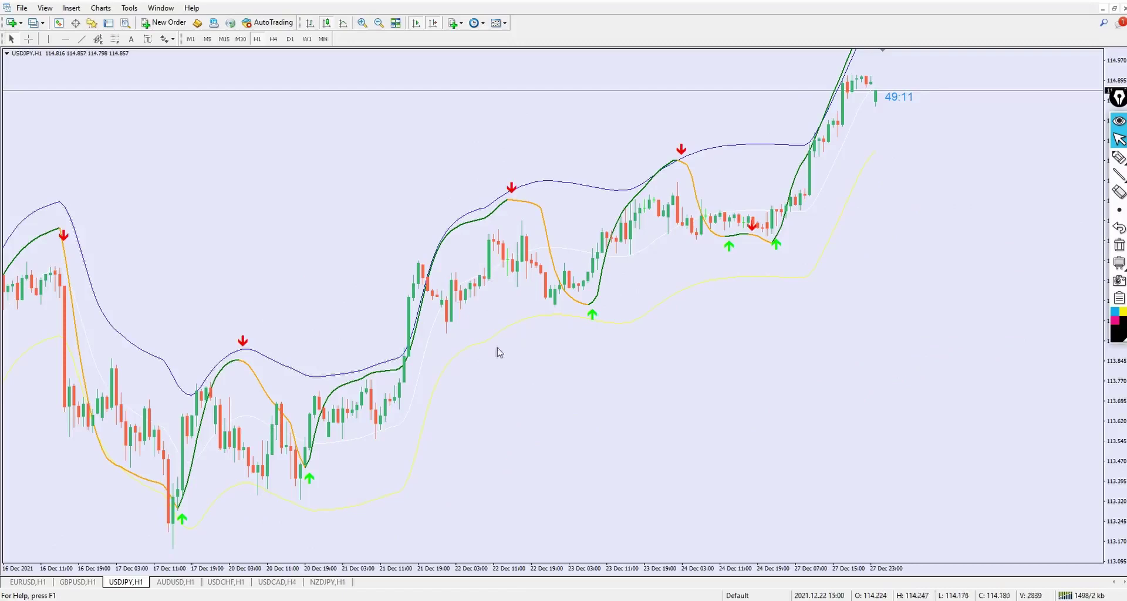
pyautogui.moveTo(442, 376); pyautogui.dragTo(452, 347)
pyautogui.scroll(-4, 452, 348)
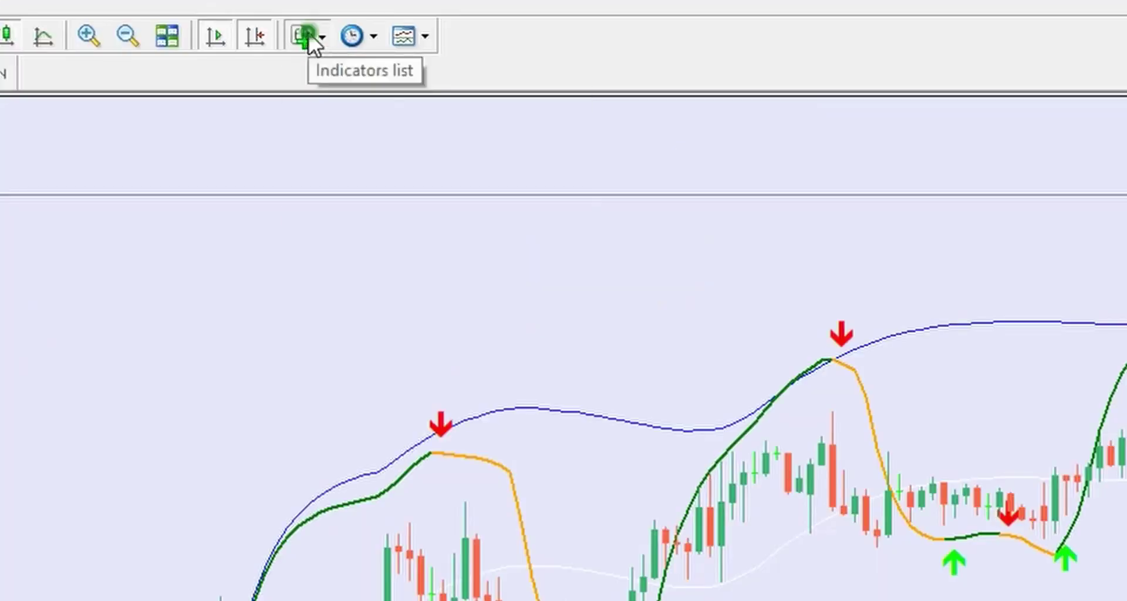
# Step: Add a Moving Average with period 100, Simple method, Close price and black colour
pyautogui.click(308, 35)
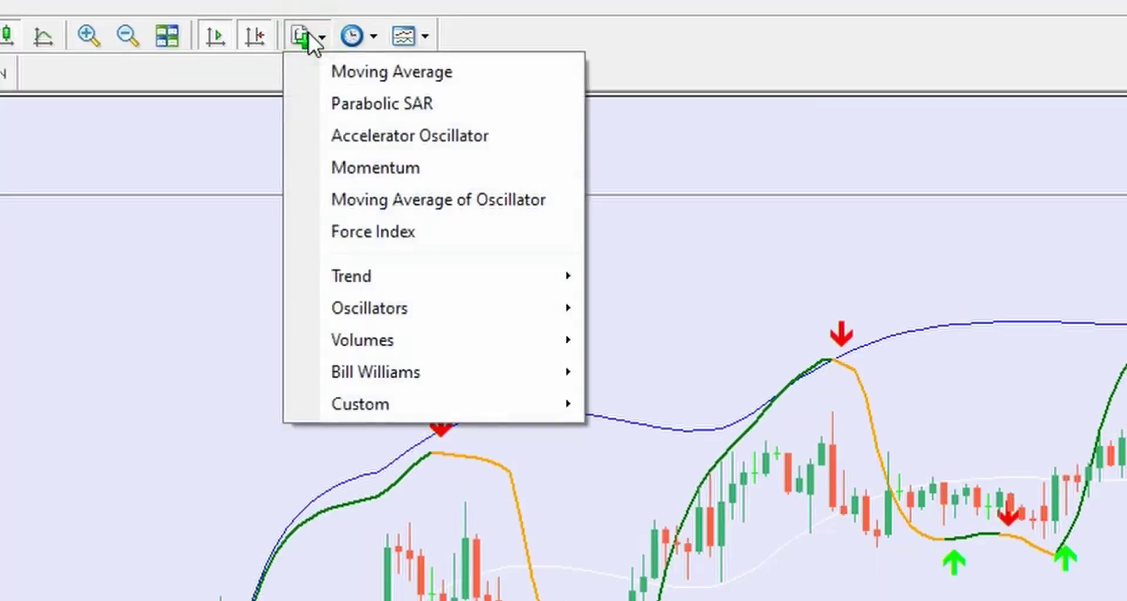
pyautogui.click(409, 73)
pyautogui.click(640, 254)
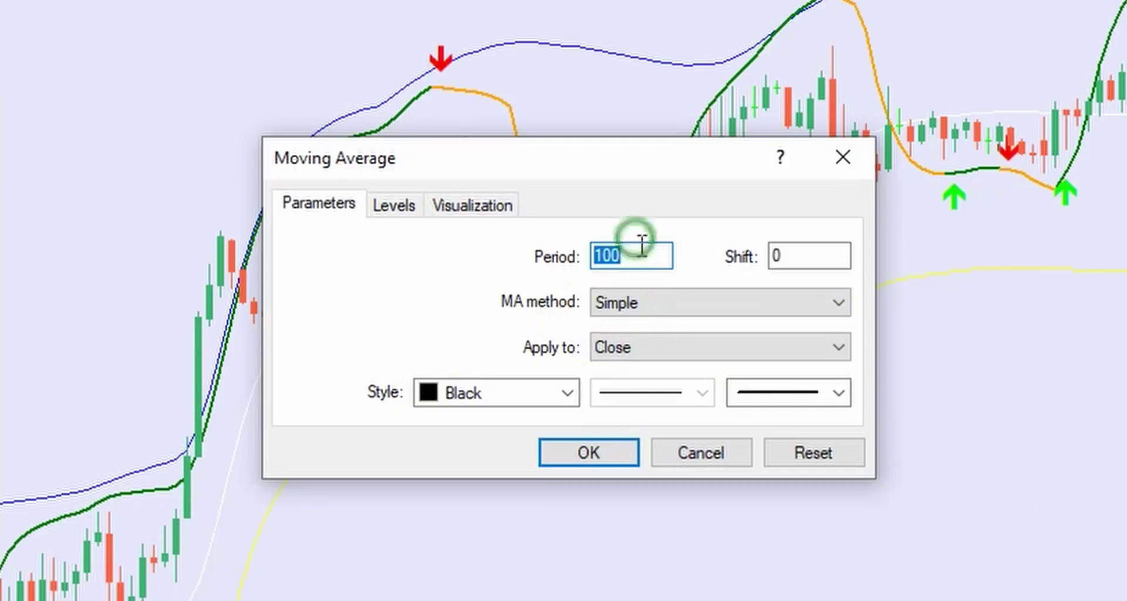
pyautogui.click(670, 262)
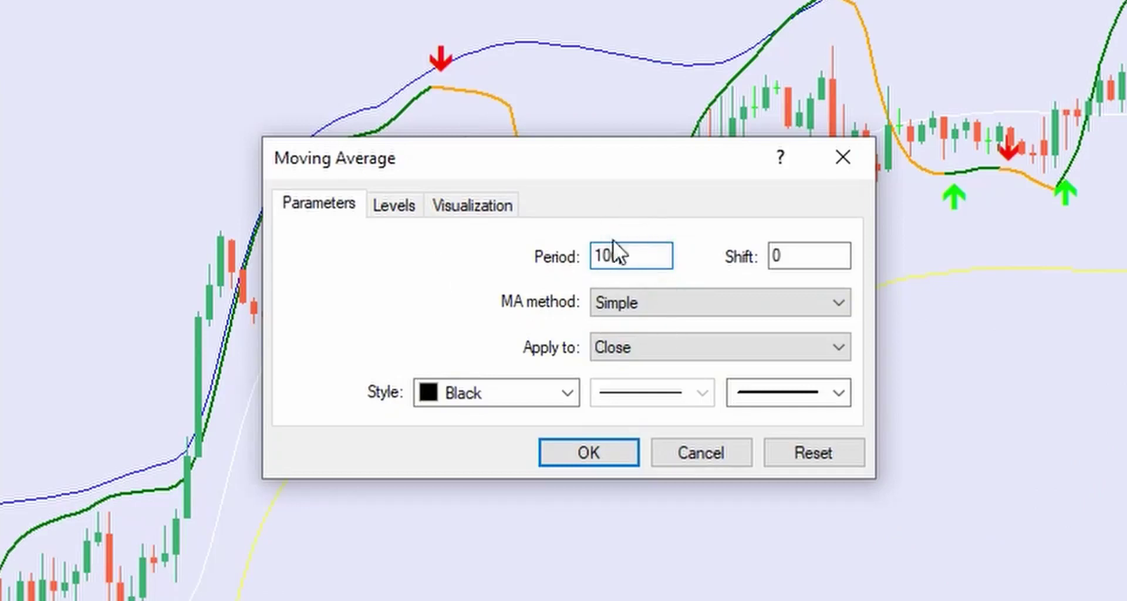
pyautogui.doubleClick(790, 259)
pyautogui.doubleClick(631, 254)
pyautogui.click(820, 253)
pyautogui.doubleClick(819, 253)
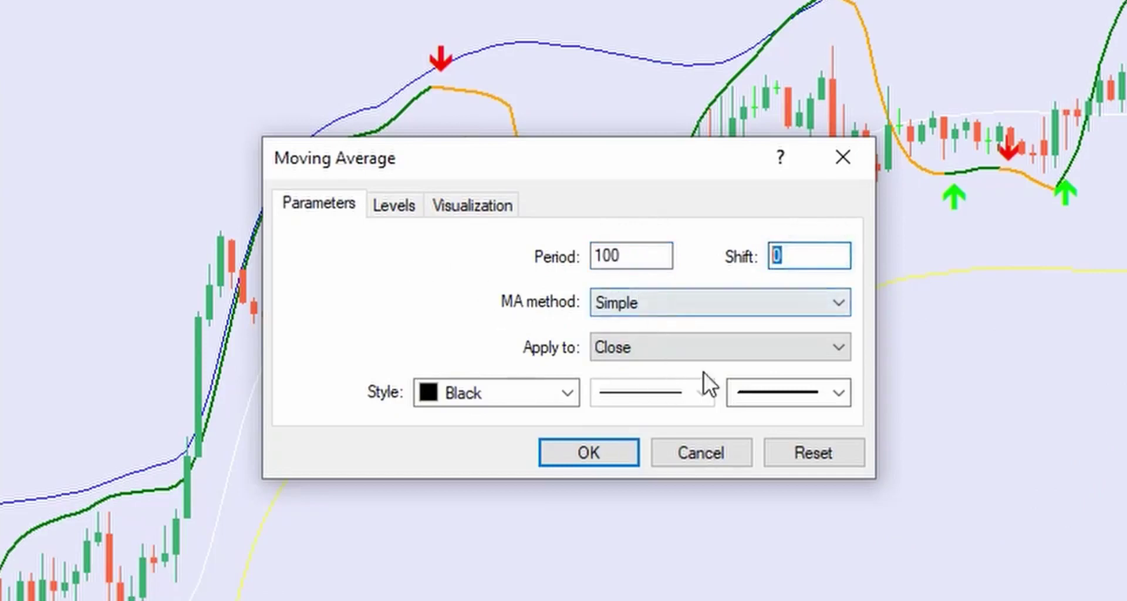
pyautogui.click(599, 457)
pyautogui.moveTo(480, 335); pyautogui.dragTo(325, 296)
pyautogui.scroll(-1, 503, 341)
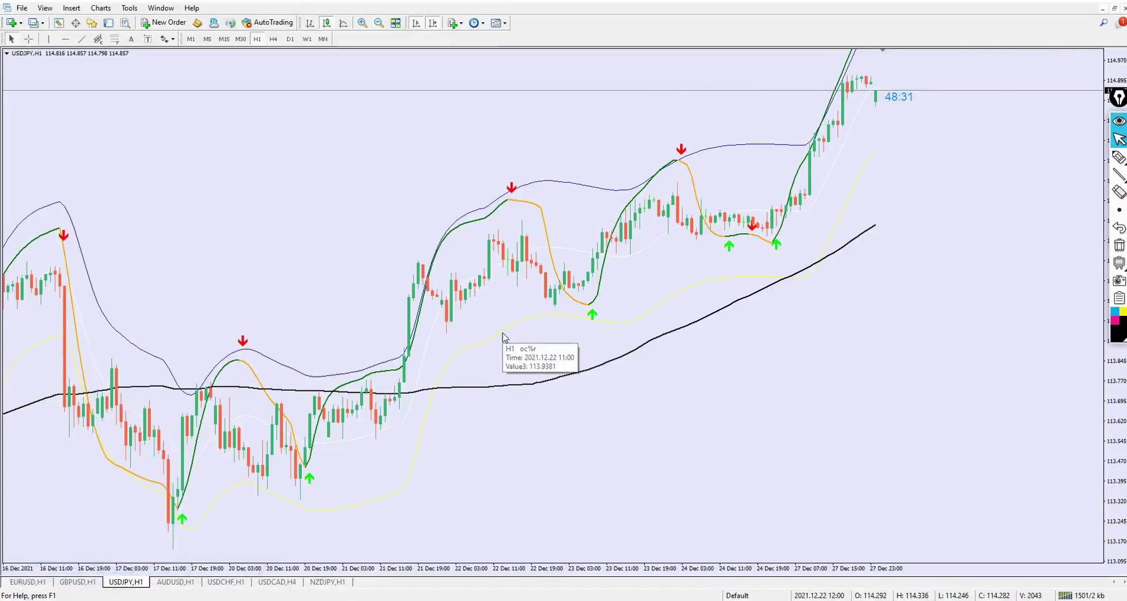
# Step: Circle the red sell and green buy arrows with the pen and draw arrows pointing at them
pyautogui.click(1115, 163)
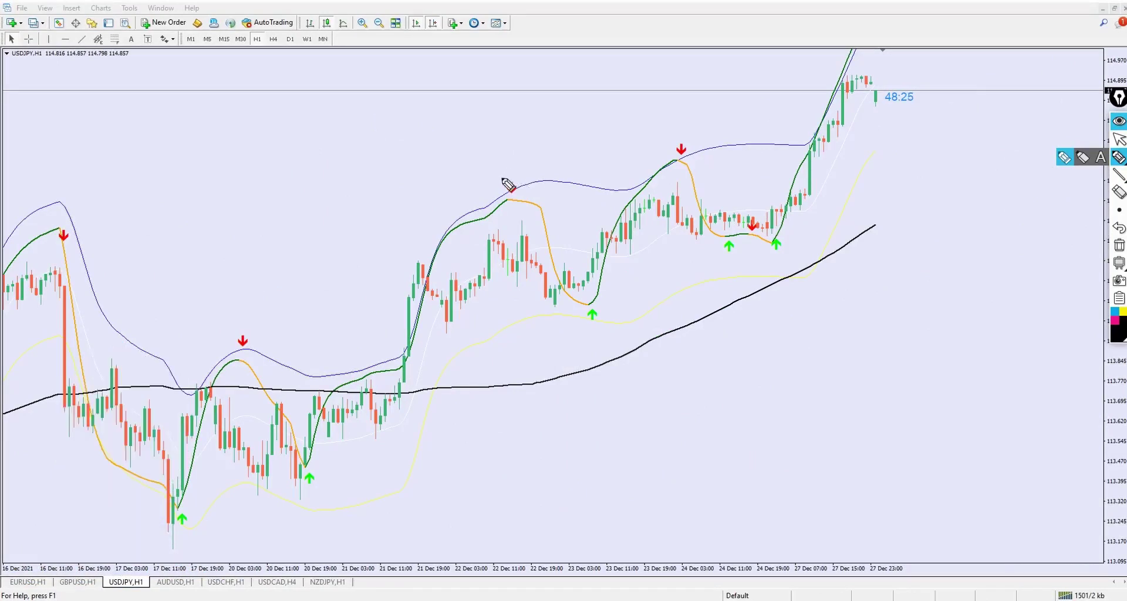
pyautogui.moveTo(507, 184)
pyautogui.mouseDown()
pyautogui.moveTo(496, 176)
pyautogui.moveTo(511, 211)
pyautogui.moveTo(537, 176)
pyautogui.moveTo(498, 187)
pyautogui.mouseUp()
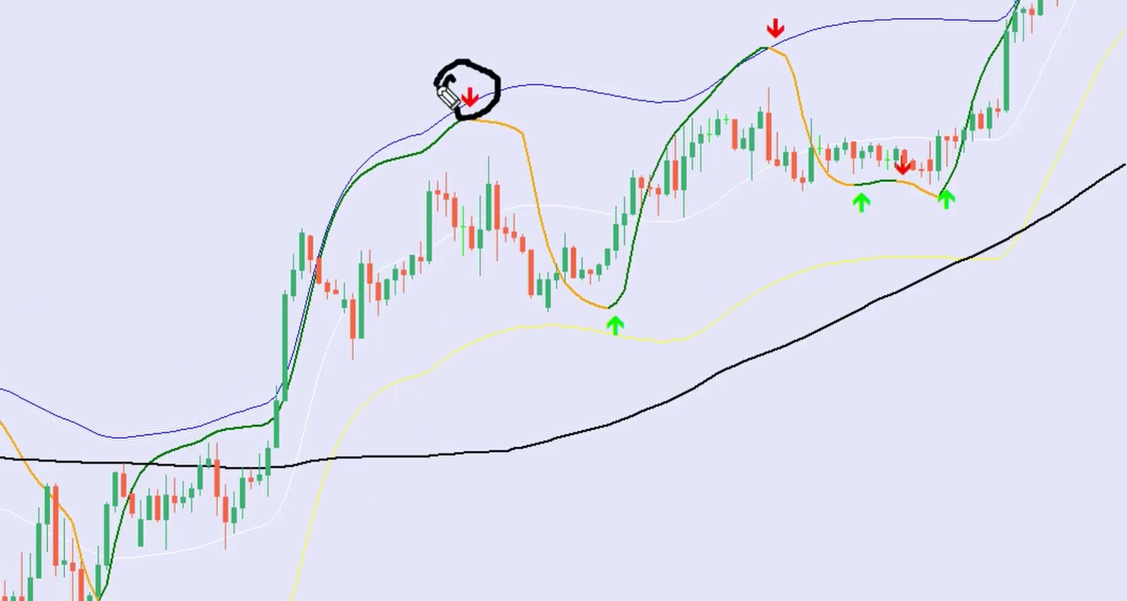
pyautogui.moveTo(609, 302)
pyautogui.mouseDown()
pyautogui.moveTo(595, 352)
pyautogui.moveTo(640, 320)
pyautogui.moveTo(599, 302)
pyautogui.mouseUp()
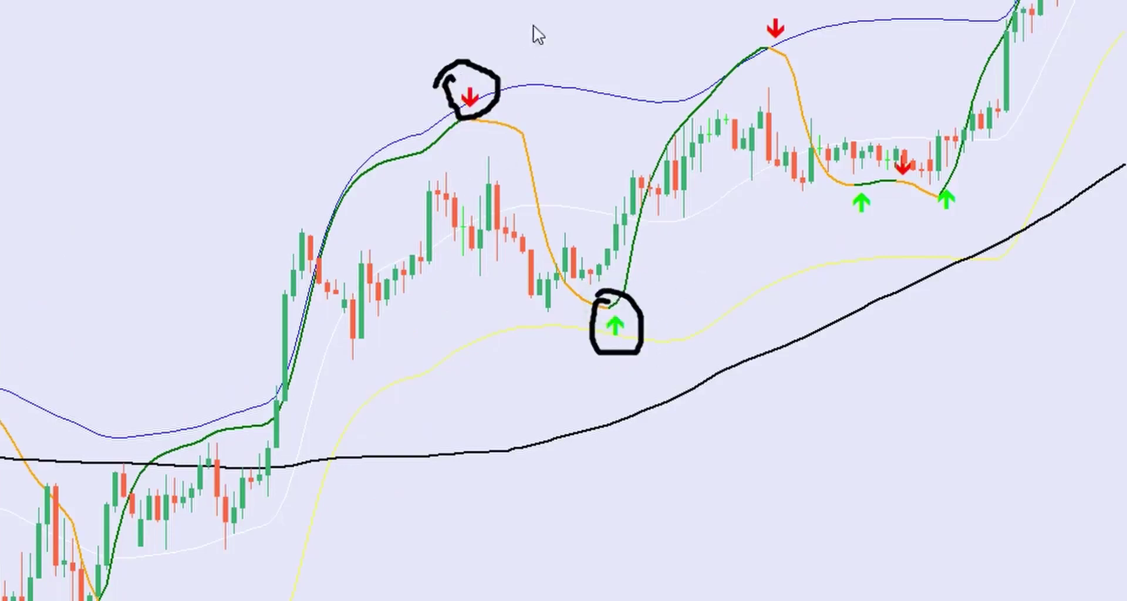
pyautogui.moveTo(557, 1); pyautogui.dragTo(479, 61)
pyautogui.moveTo(496, 23); pyautogui.dragTo(522, 57)
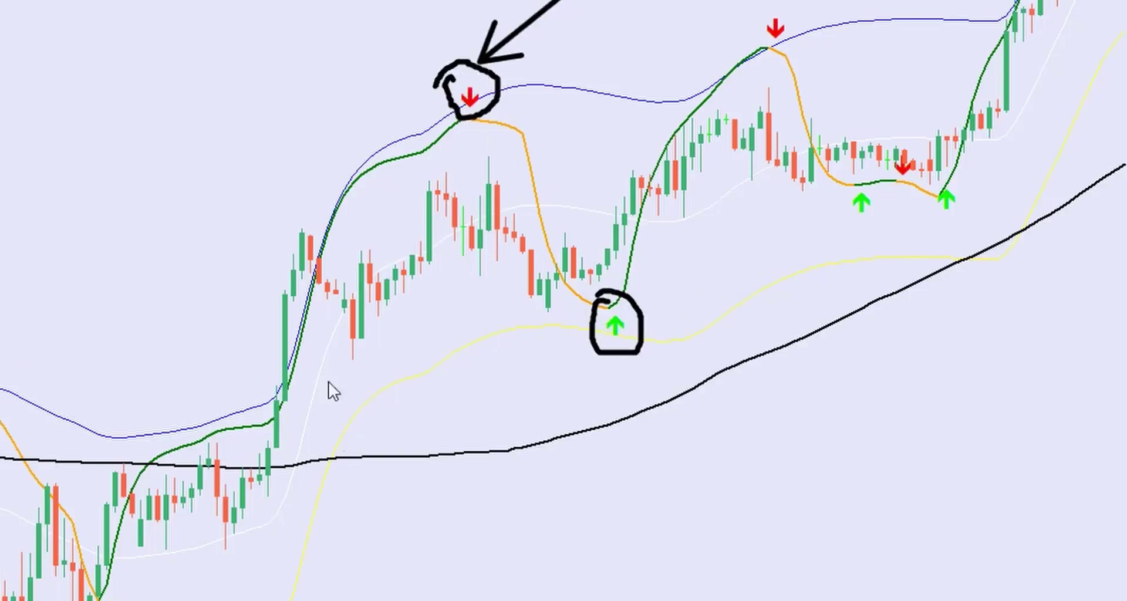
pyautogui.moveTo(419, 495); pyautogui.dragTo(589, 349)
pyautogui.moveTo(570, 400); pyautogui.dragTo(588, 350)
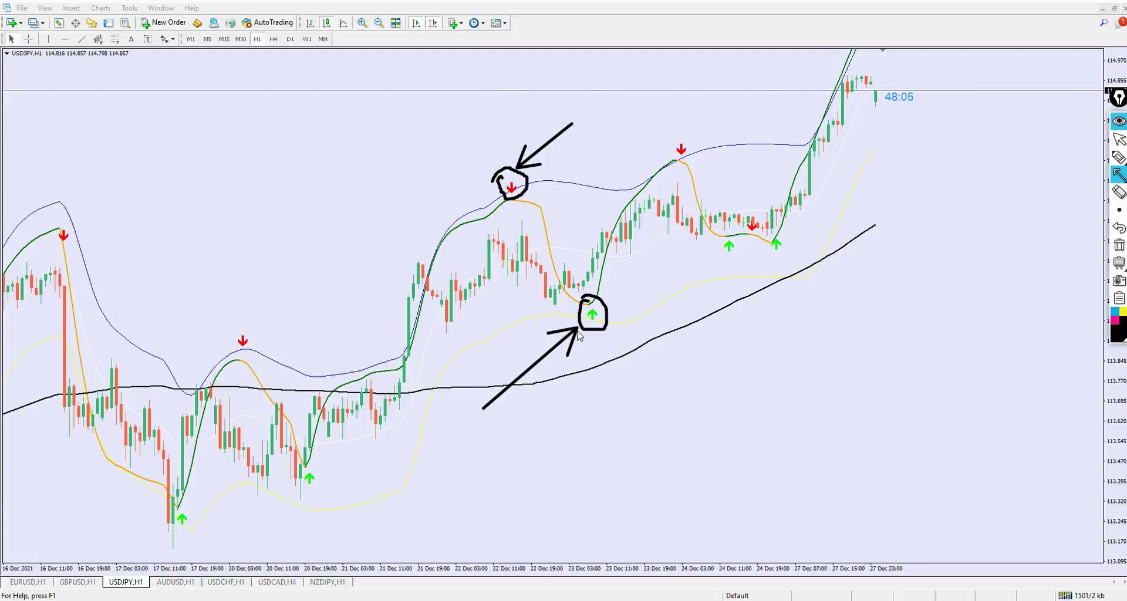
# Step: Erase those marks and draw three arrows at the upper blue band, a rising candle and the yellow line
pyautogui.click(1119, 139)
pyautogui.moveTo(1119, 269)
pyautogui.click(1119, 247)
pyautogui.click(1119, 158)
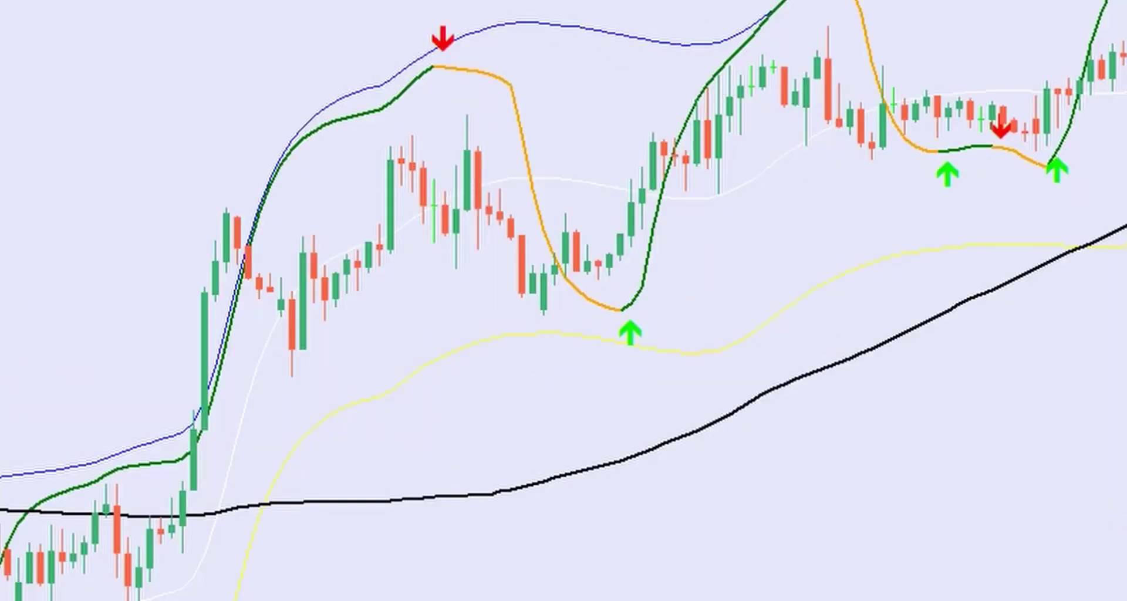
pyautogui.moveTo(243, 4); pyautogui.dragTo(339, 106)
pyautogui.moveTo(351, 59); pyautogui.dragTo(343, 106)
pyautogui.moveTo(311, 172); pyautogui.dragTo(370, 238)
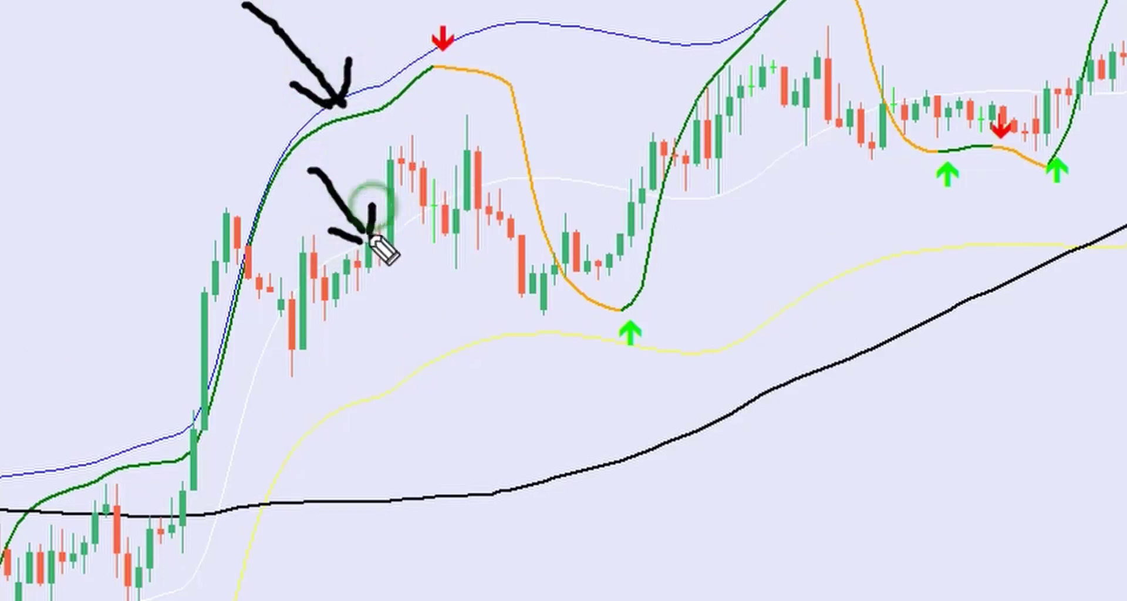
pyautogui.moveTo(420, 461)
pyautogui.mouseDown()
pyautogui.moveTo(414, 377)
pyautogui.moveTo(404, 396)
pyautogui.moveTo(433, 389)
pyautogui.mouseUp()
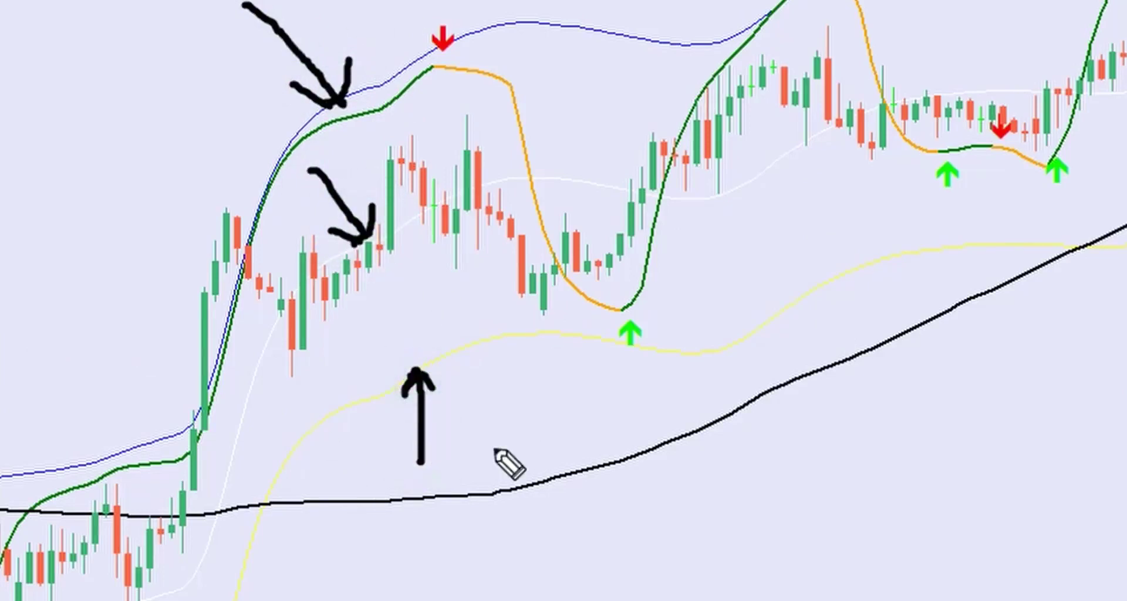